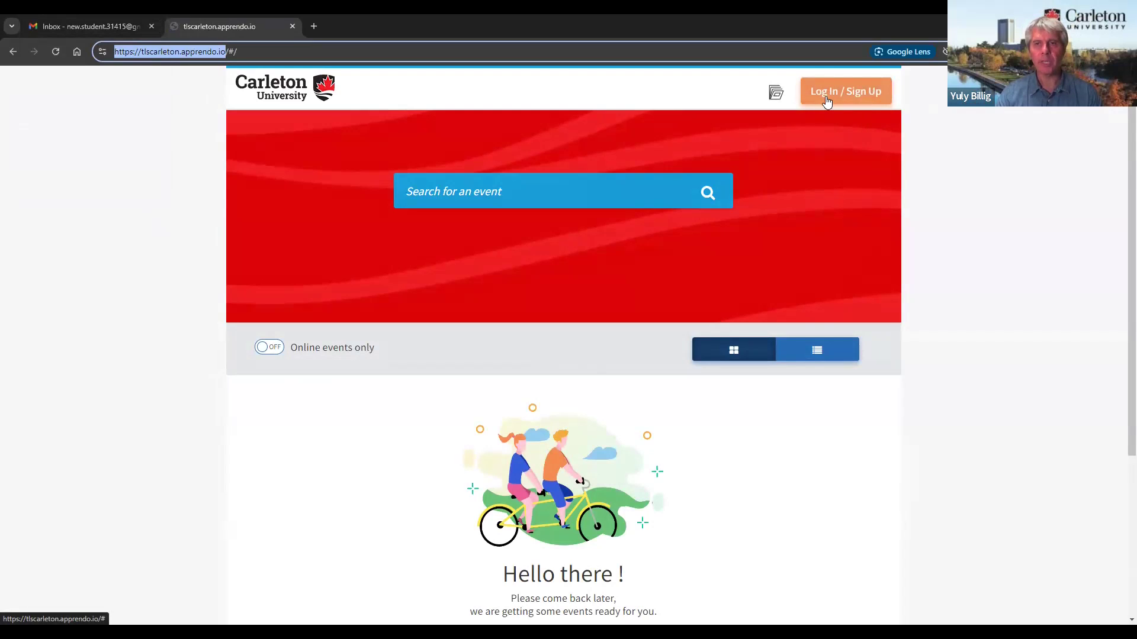
Step: Sign up for a new Apprendo account with the student's email to get a verification code
{"action": "left_click", "coordinate": [853, 101]}
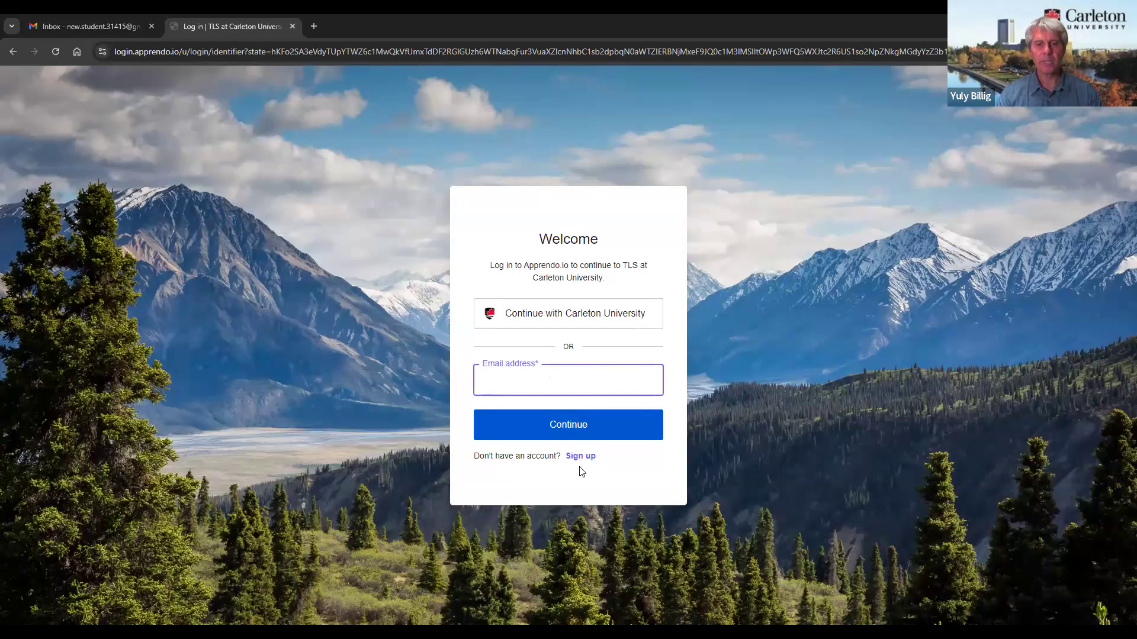
{"action": "left_click", "coordinate": [572, 458]}
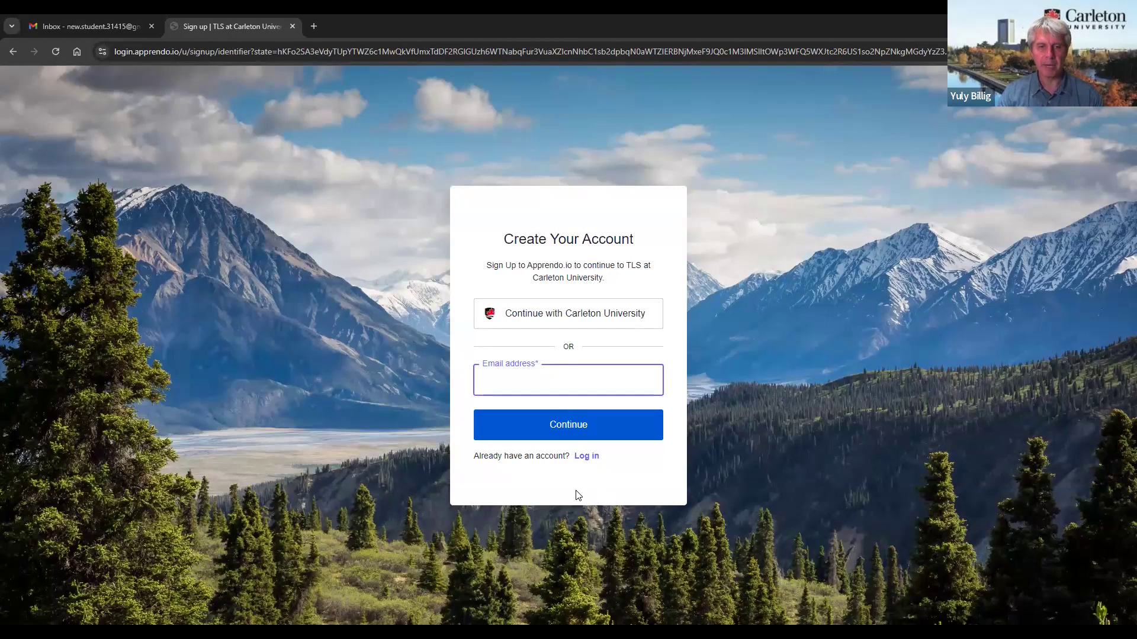
{"action": "key", "text": "ctrl+v"}
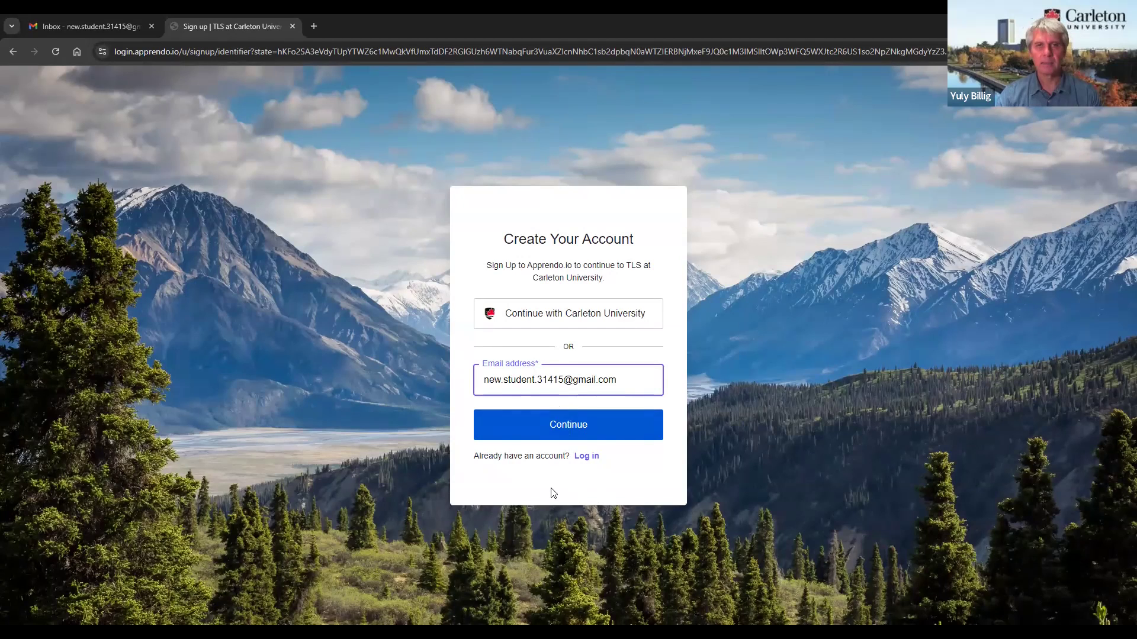
{"action": "left_click", "coordinate": [554, 433]}
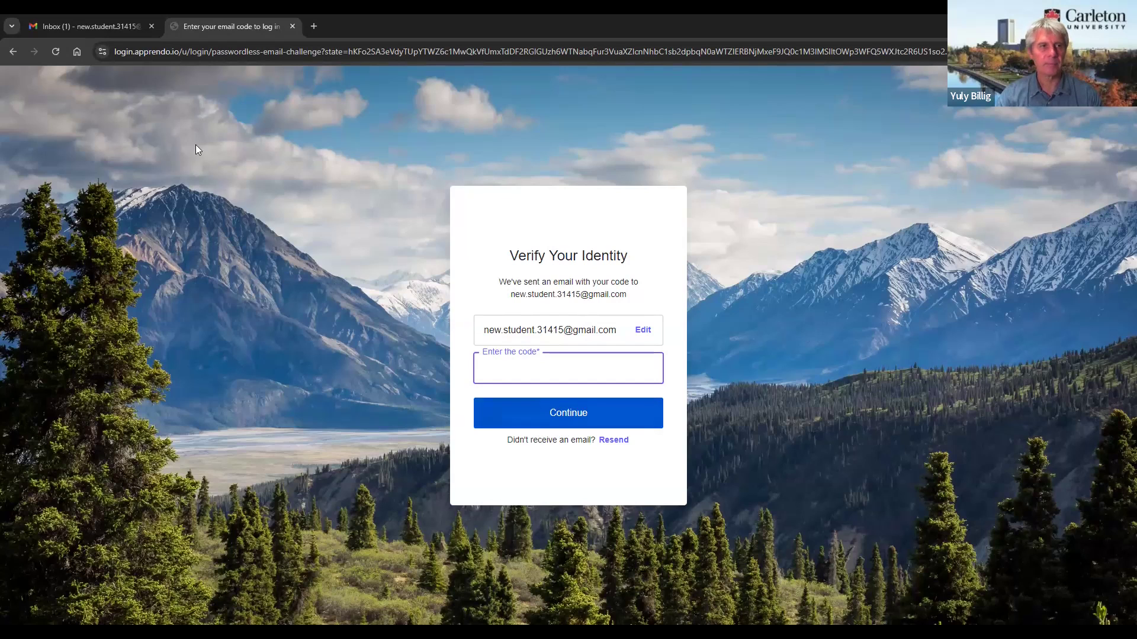
{"action": "left_click", "coordinate": [88, 26]}
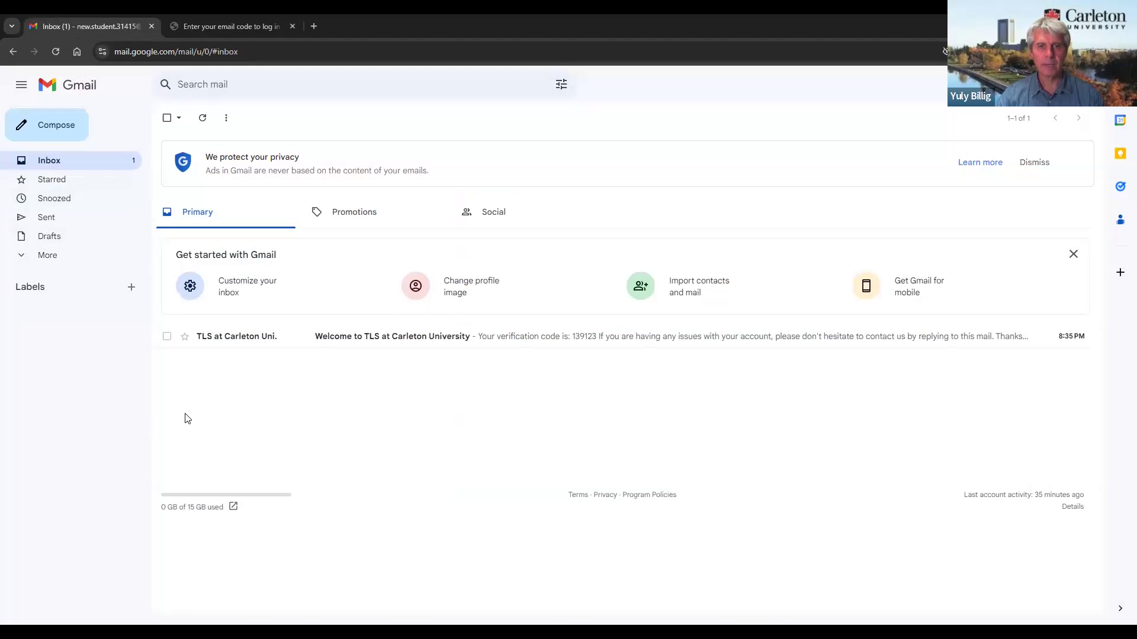
Step: Copy the verification code from the TLS at Carleton University welcome email
{"action": "left_click", "coordinate": [374, 342]}
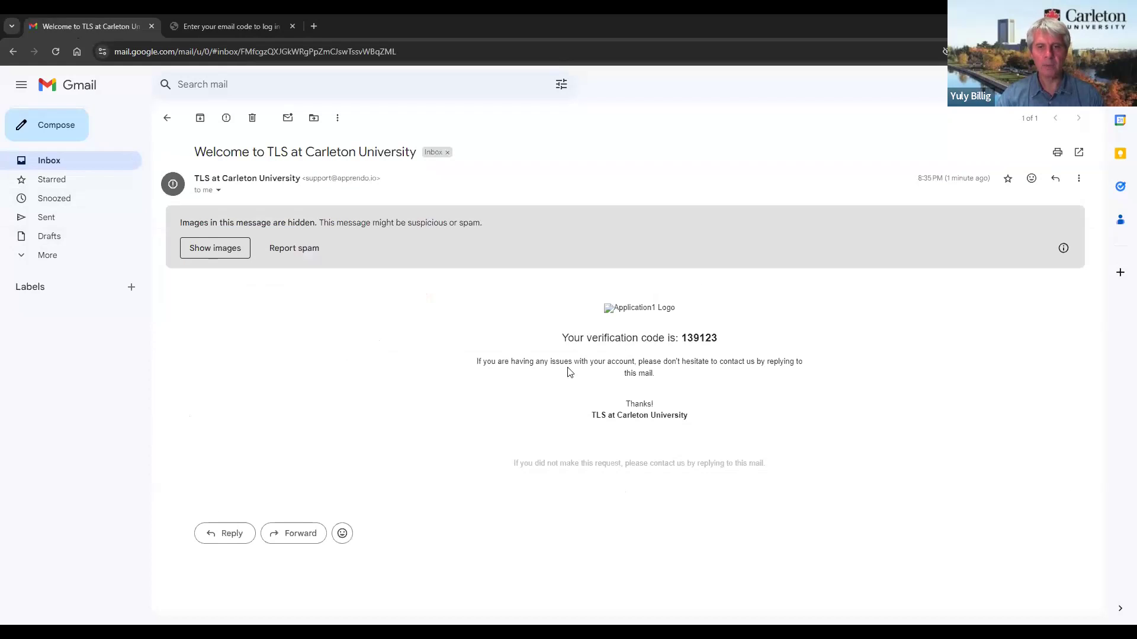
{"action": "left_click_drag", "start_coordinate": [718, 339], "coordinate": [681, 342]}
{"action": "key", "text": "ctrl+c"}
{"action": "key", "text": "ctrl+Tab"}
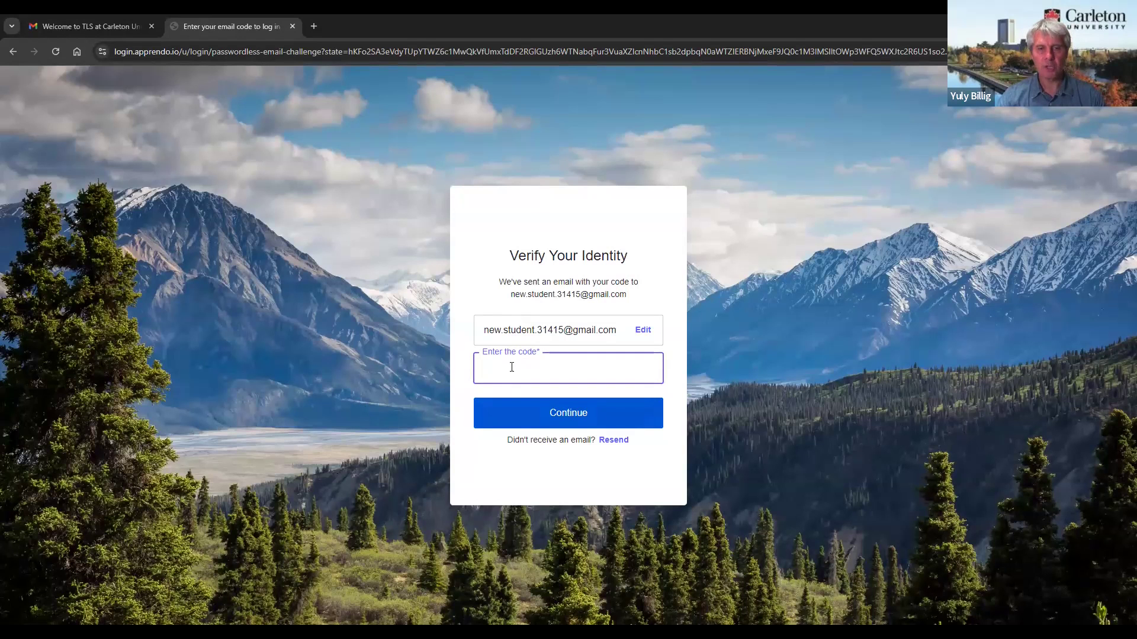
Step: Verify the account with the emailed code and save the user's first and last name
{"action": "key", "text": "ctrl+v"}
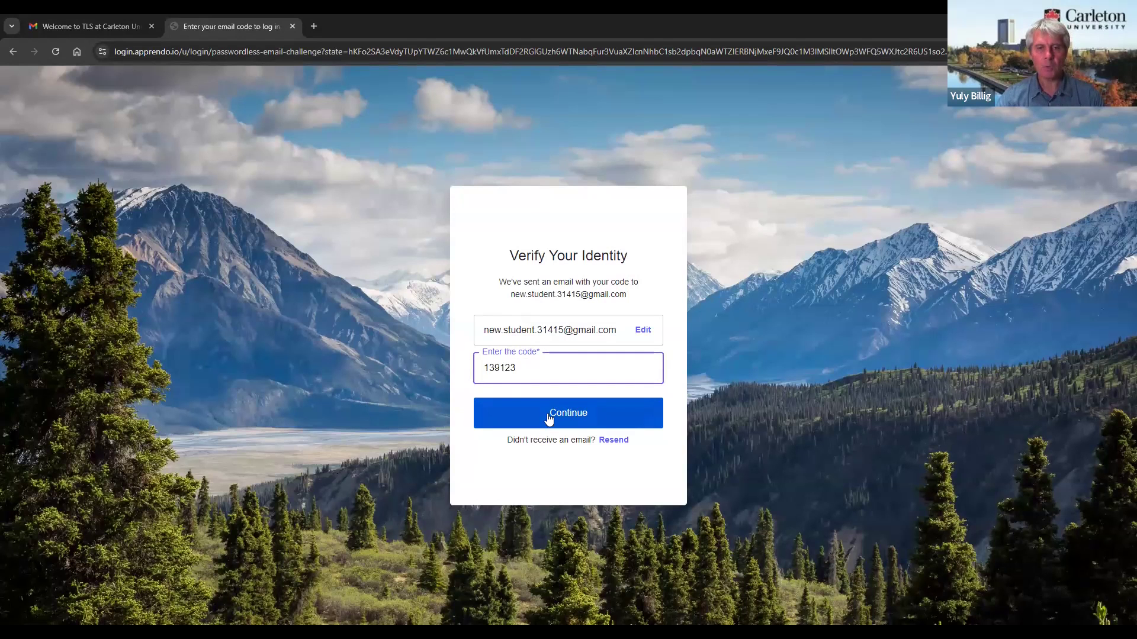
{"action": "left_click", "coordinate": [550, 419]}
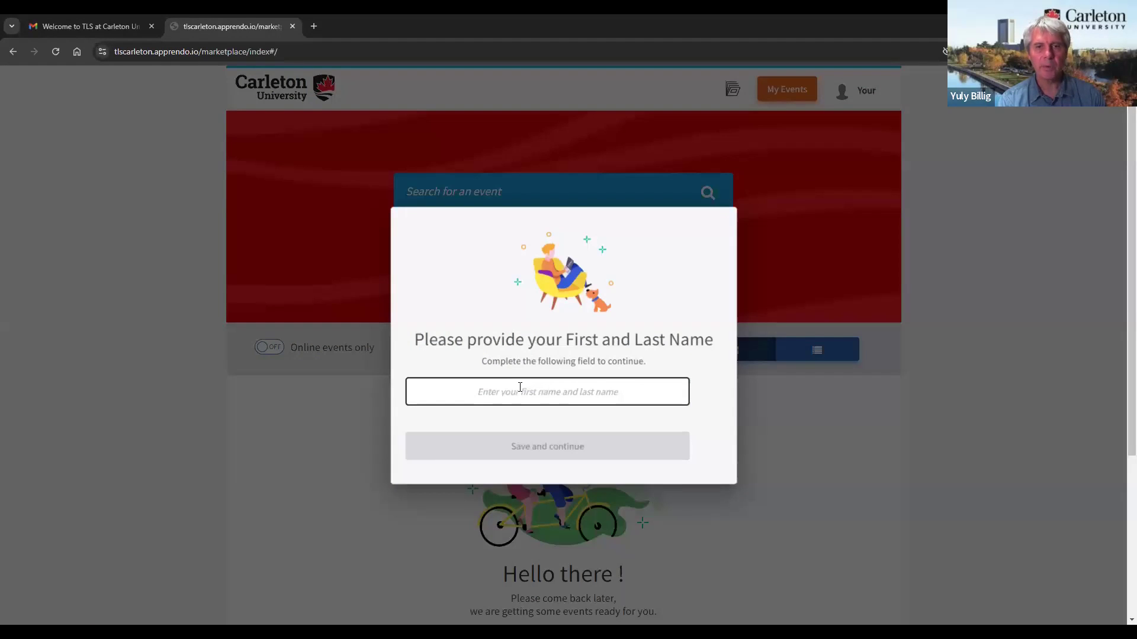
{"action": "type", "text": "J"}
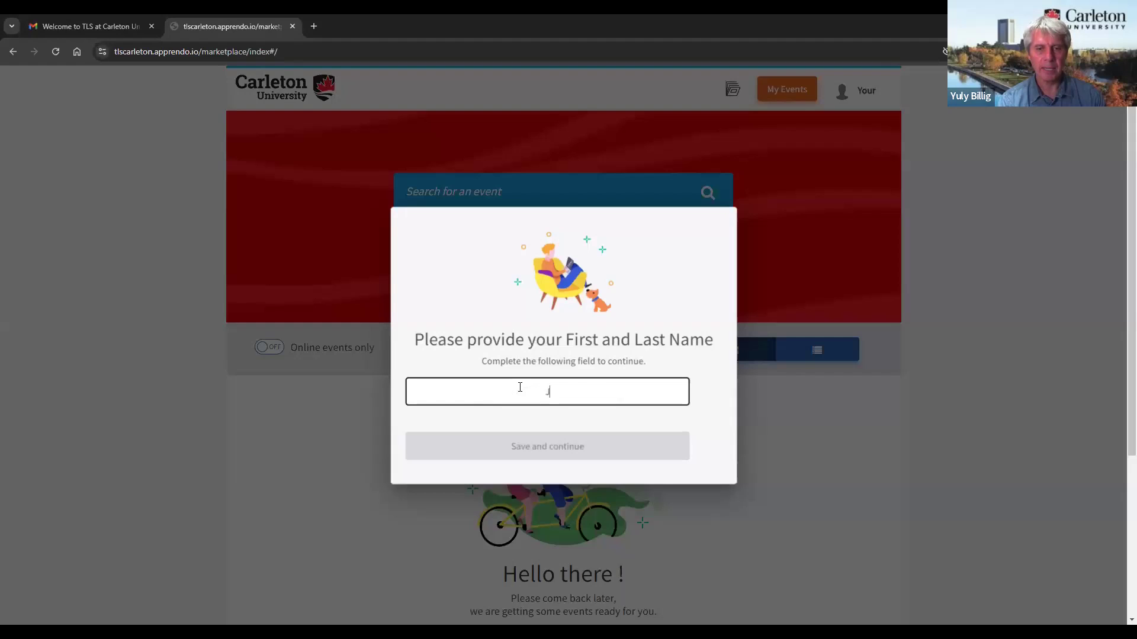
{"action": "type", "text": "ohn "}
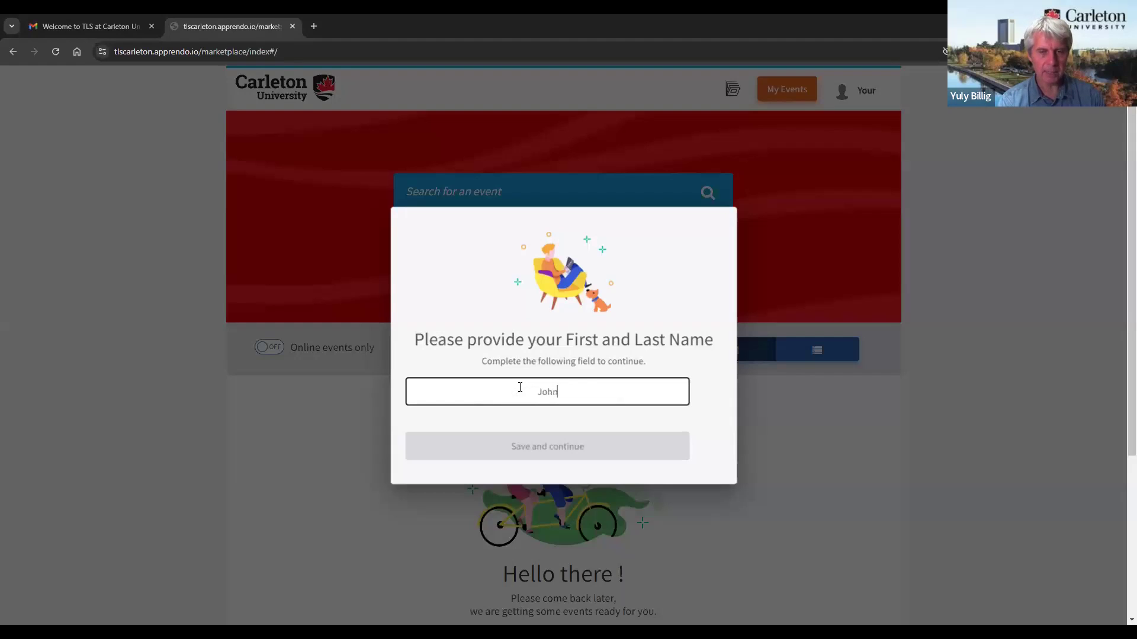
{"action": "type", "text": "Doe"}
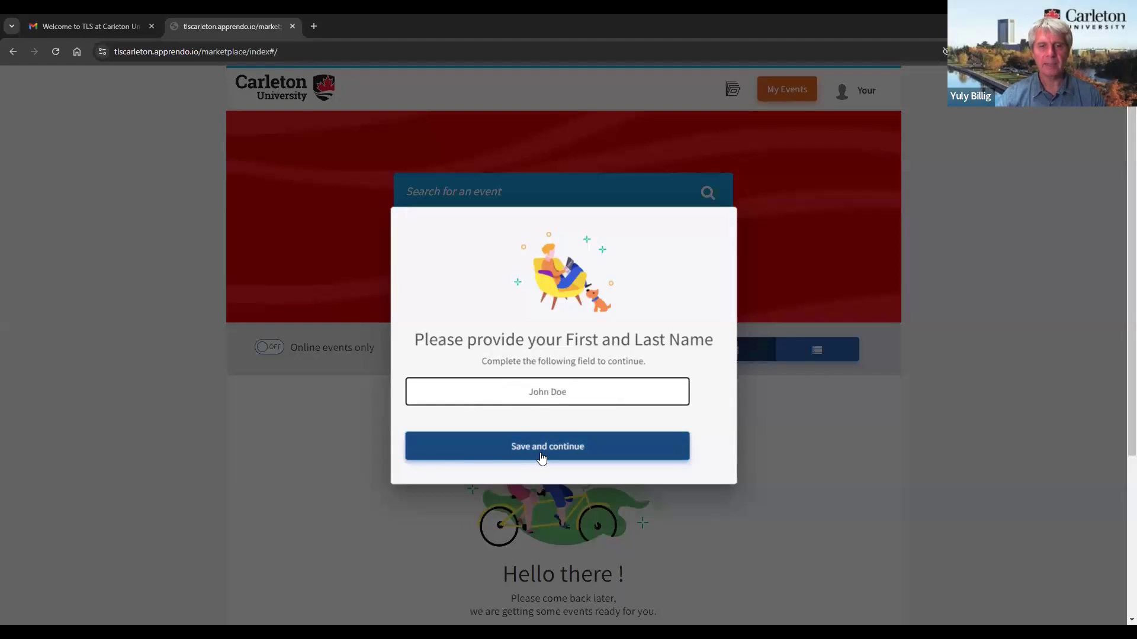
{"action": "left_click", "coordinate": [541, 454]}
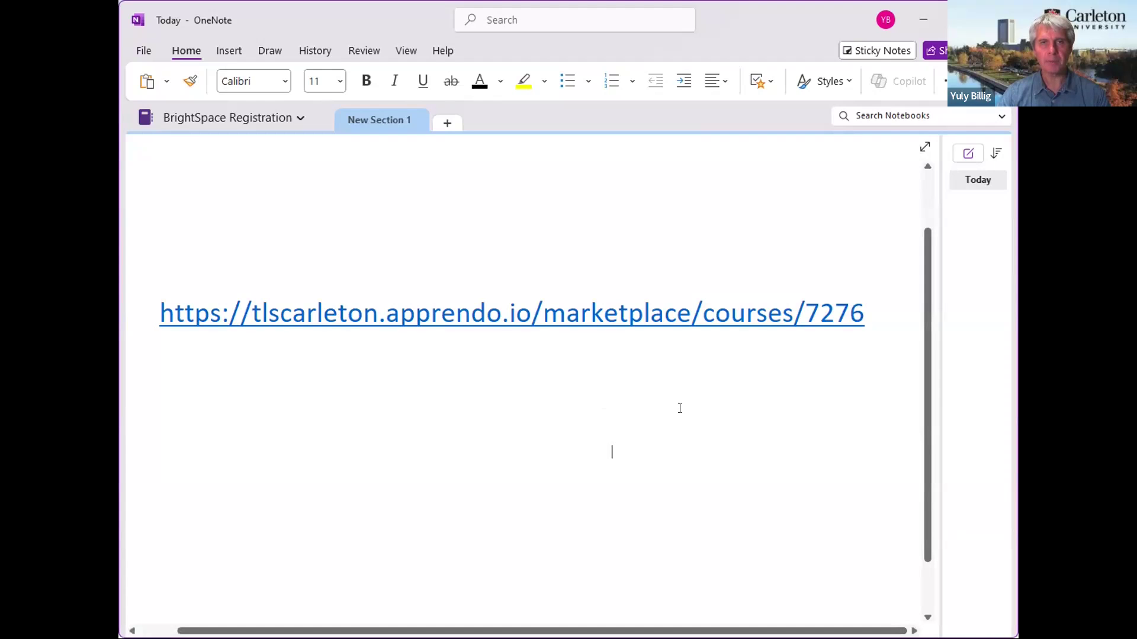
Step: Select the Sandbox course link line in the BrightSpace Registration note
{"action": "key", "text": "ctrl+a"}
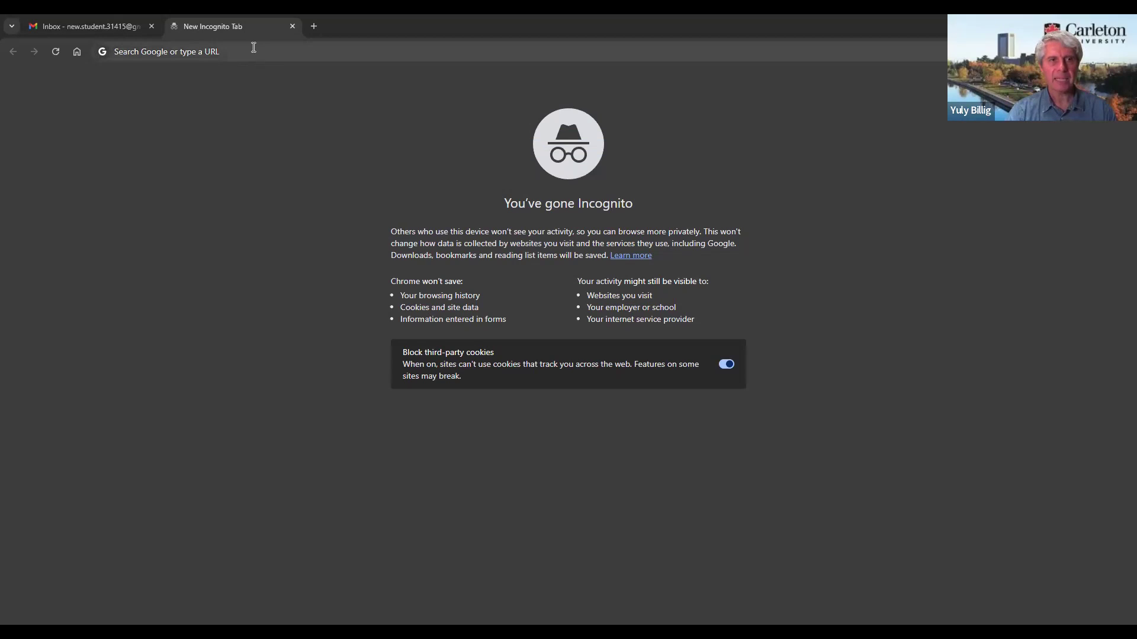
Step: Load the copied Sandbox: Math Enrichment Centre course page in the browser
{"action": "left_click", "coordinate": [254, 47]}
{"action": "type", "text": "https://tlscarleton.apprendo.io/marketplace/courses/7276"}
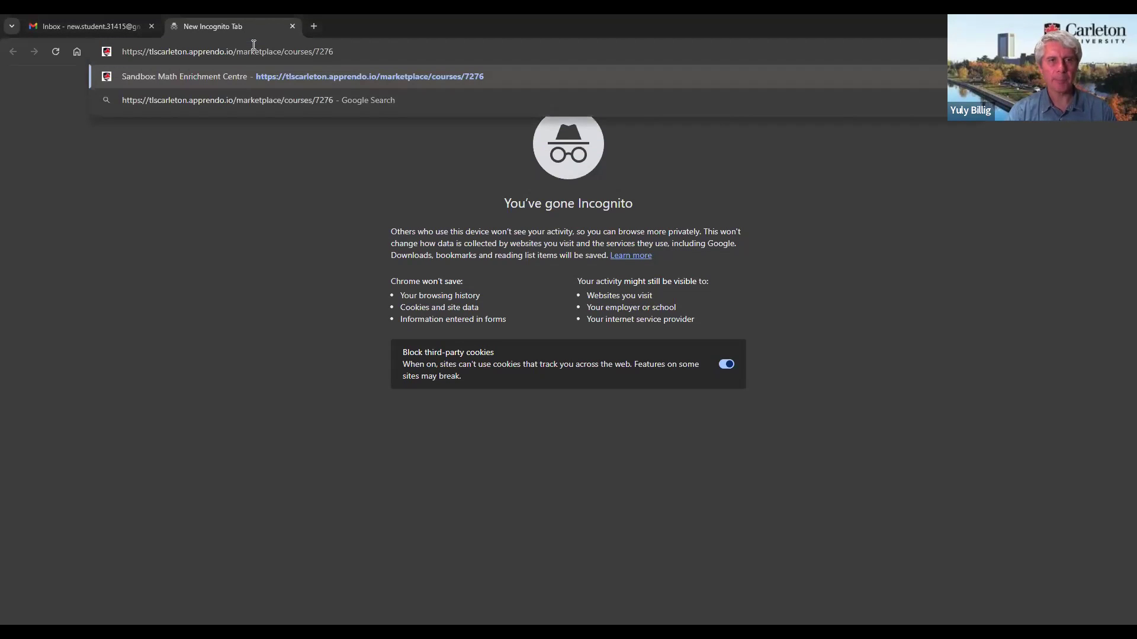
{"action": "key", "text": "Return"}
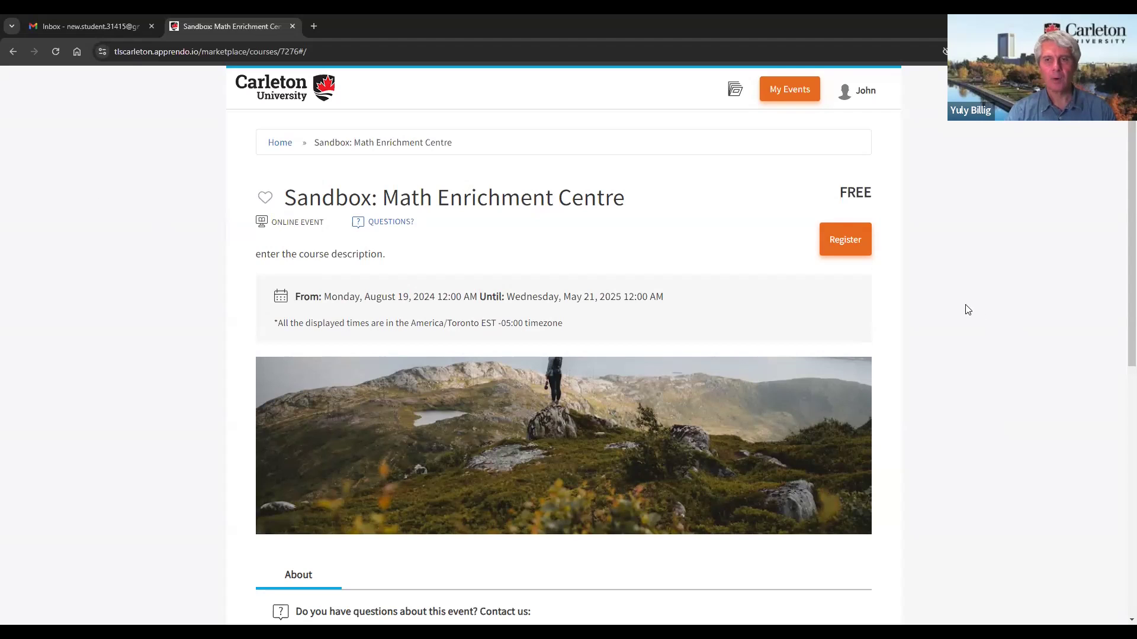
Step: Register for the course with one free seat and complete the checkout
{"action": "left_click", "coordinate": [853, 243]}
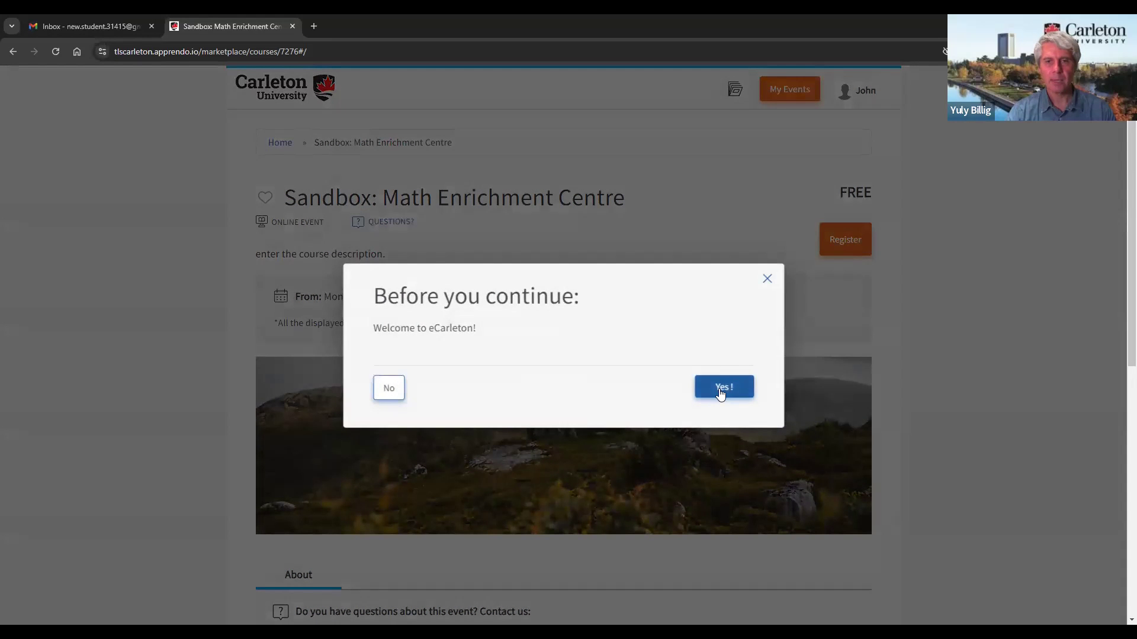
{"action": "left_click", "coordinate": [720, 390]}
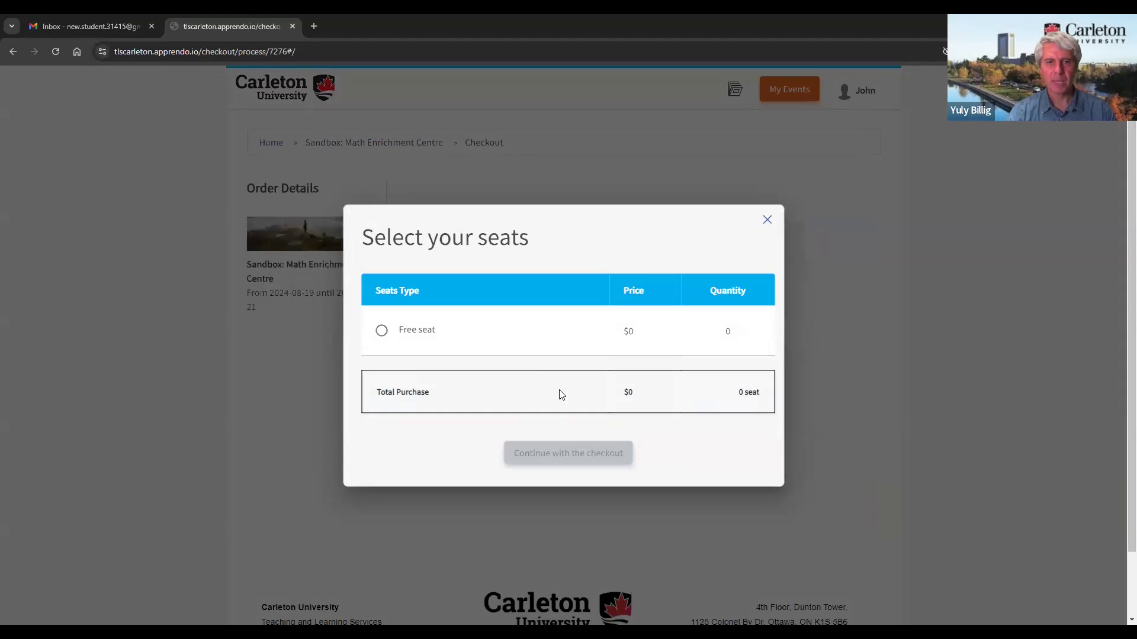
{"action": "left_click", "coordinate": [382, 332]}
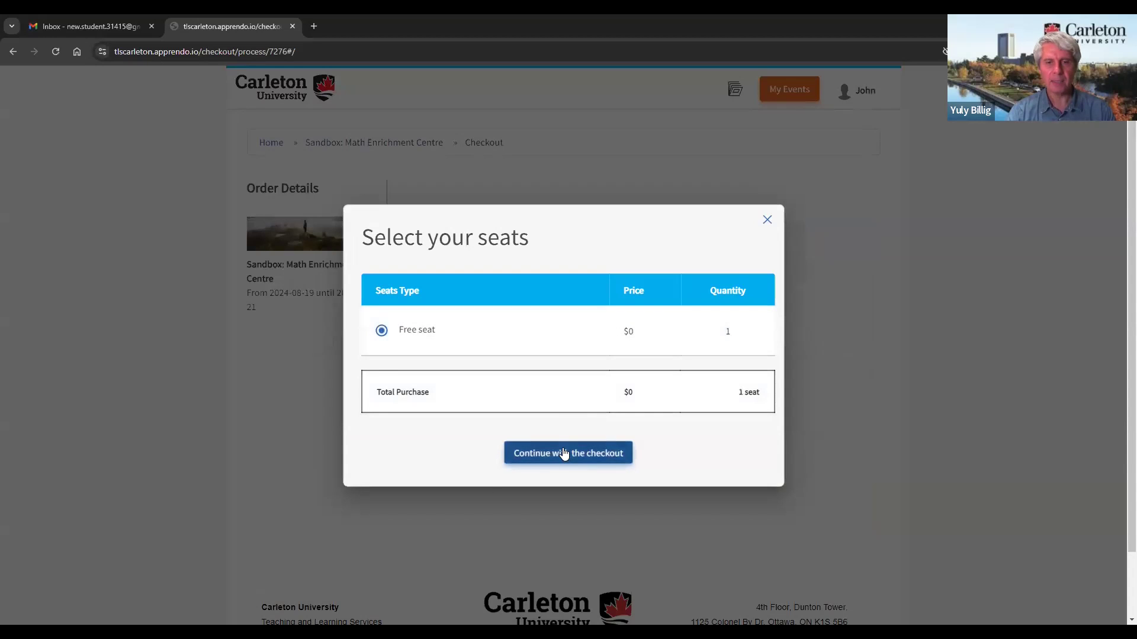
{"action": "left_click", "coordinate": [561, 459]}
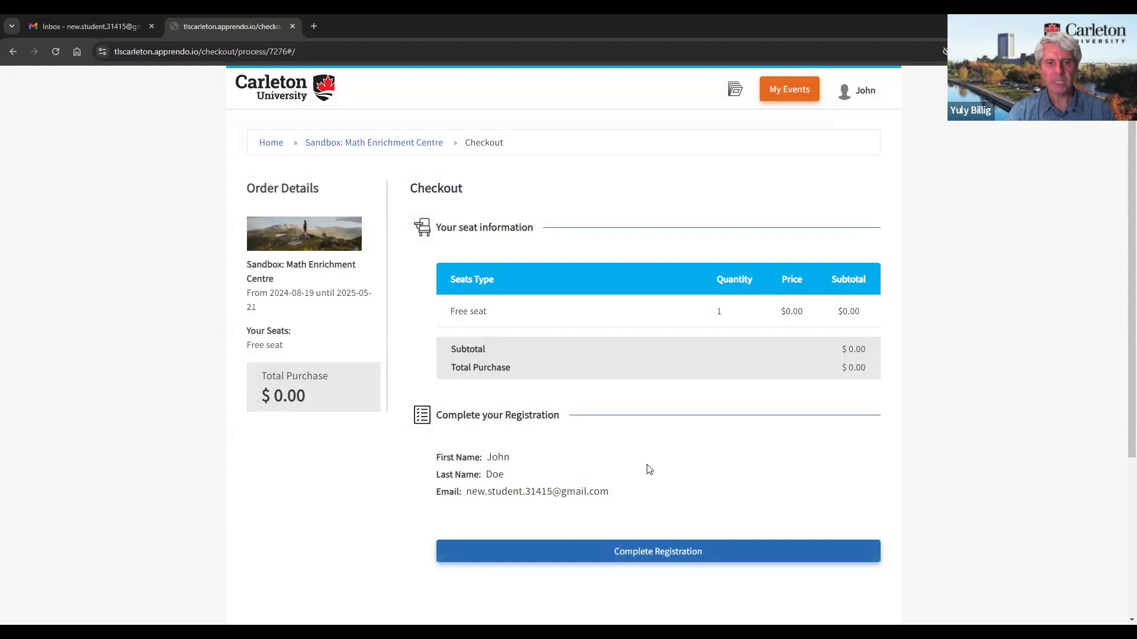
{"action": "left_click", "coordinate": [652, 553]}
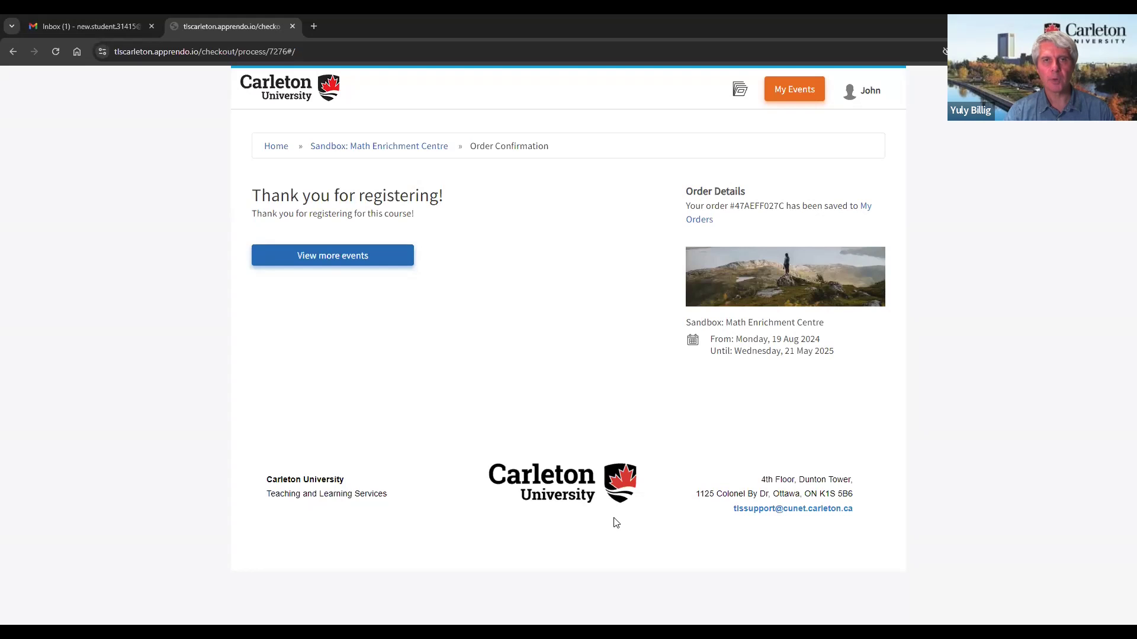
{"action": "key", "text": "ctrl+shift+Tab"}
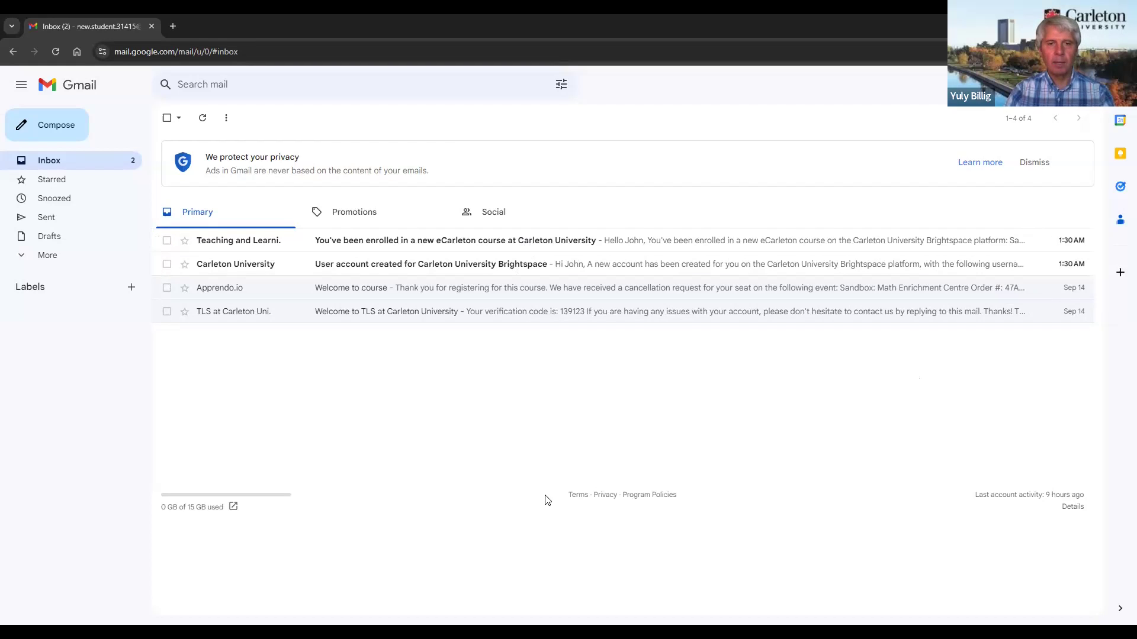
Step: Open the Brightspace account-created email and follow its 'Set up a password' link
{"action": "left_click", "coordinate": [506, 270]}
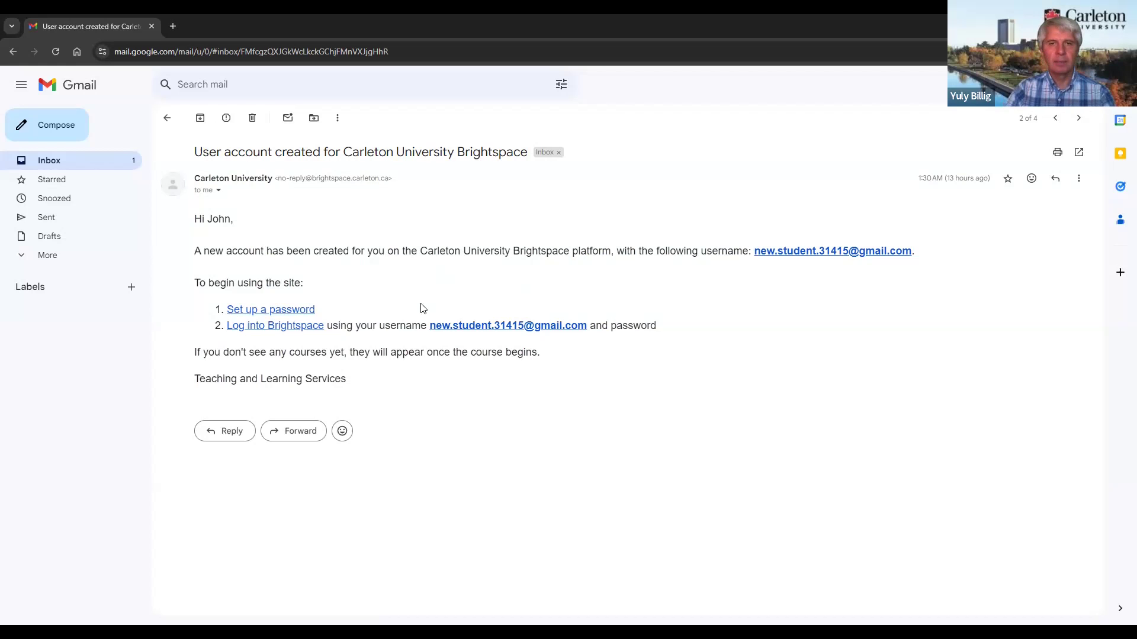
{"action": "left_click", "coordinate": [294, 313]}
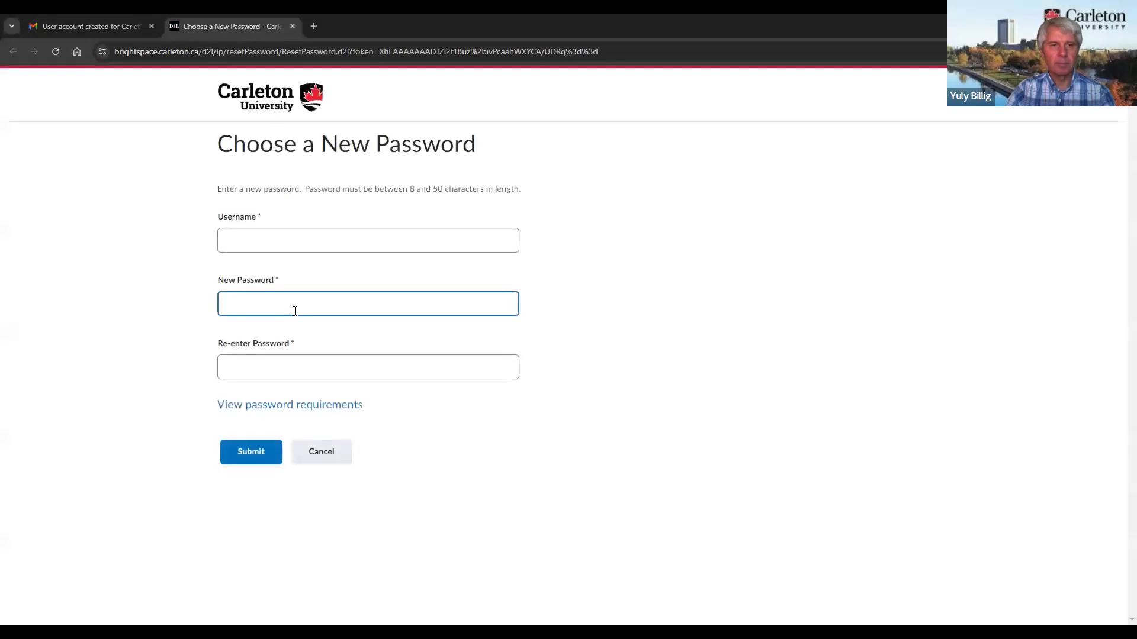
Step: Enter the account's email as username and the new password twice, then submit it
{"action": "left_click", "coordinate": [302, 231]}
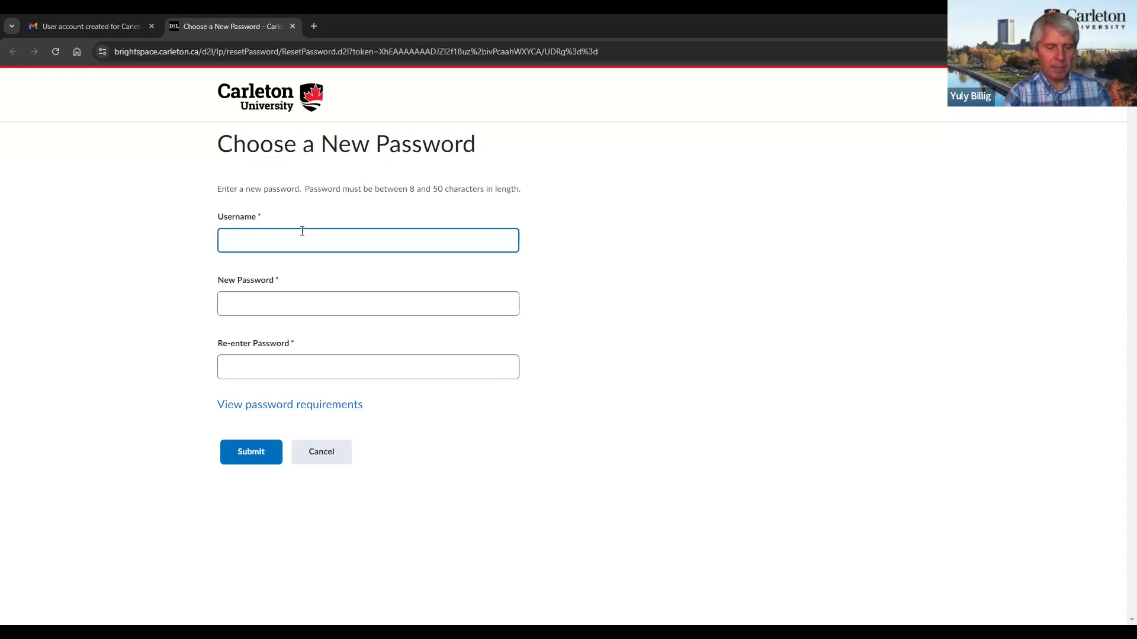
{"action": "key", "text": "ctrl+v"}
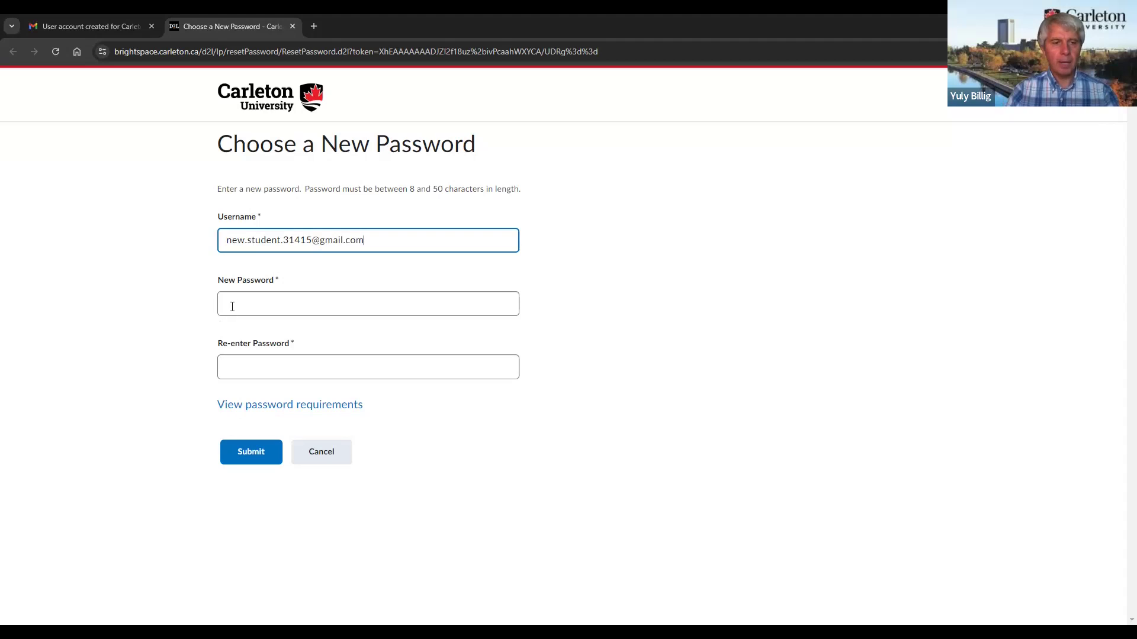
{"action": "left_click", "coordinate": [232, 306]}
{"action": "key", "text": "ctrl+v"}
{"action": "key", "text": "Tab"}
{"action": "key", "text": "ctrl+v"}
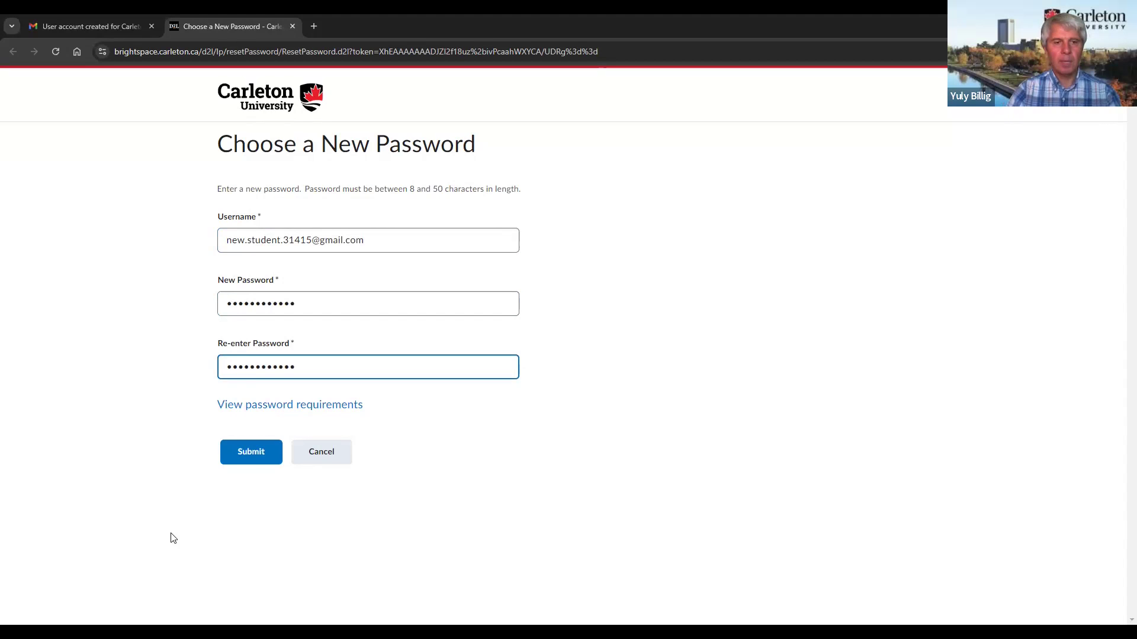
{"action": "left_click", "coordinate": [254, 454]}
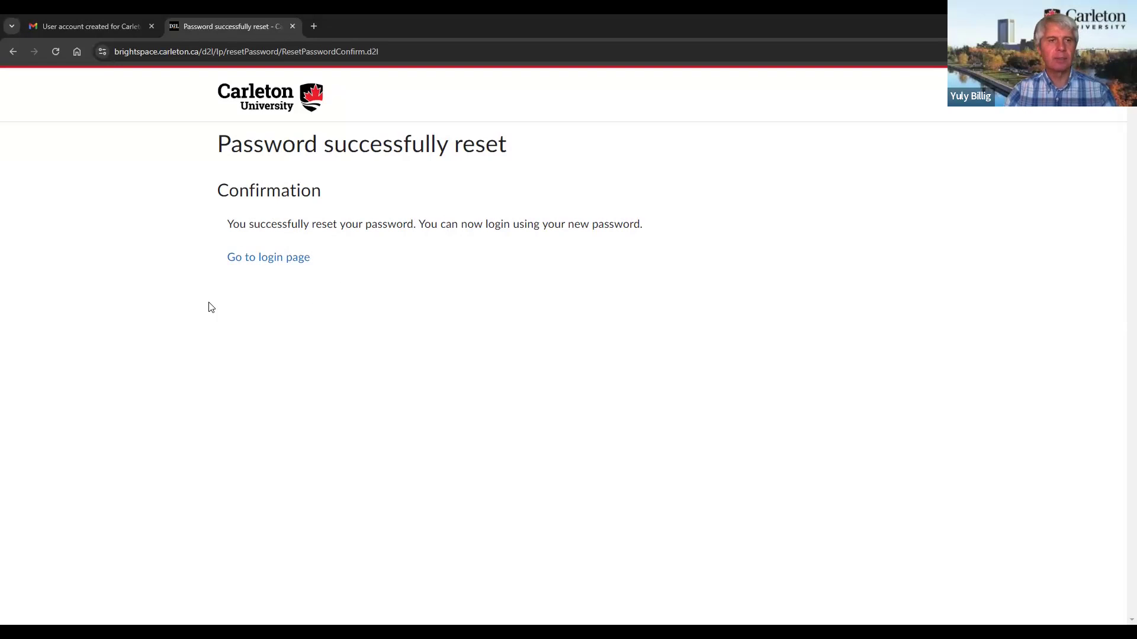
{"action": "key", "text": "ctrl+Tab"}
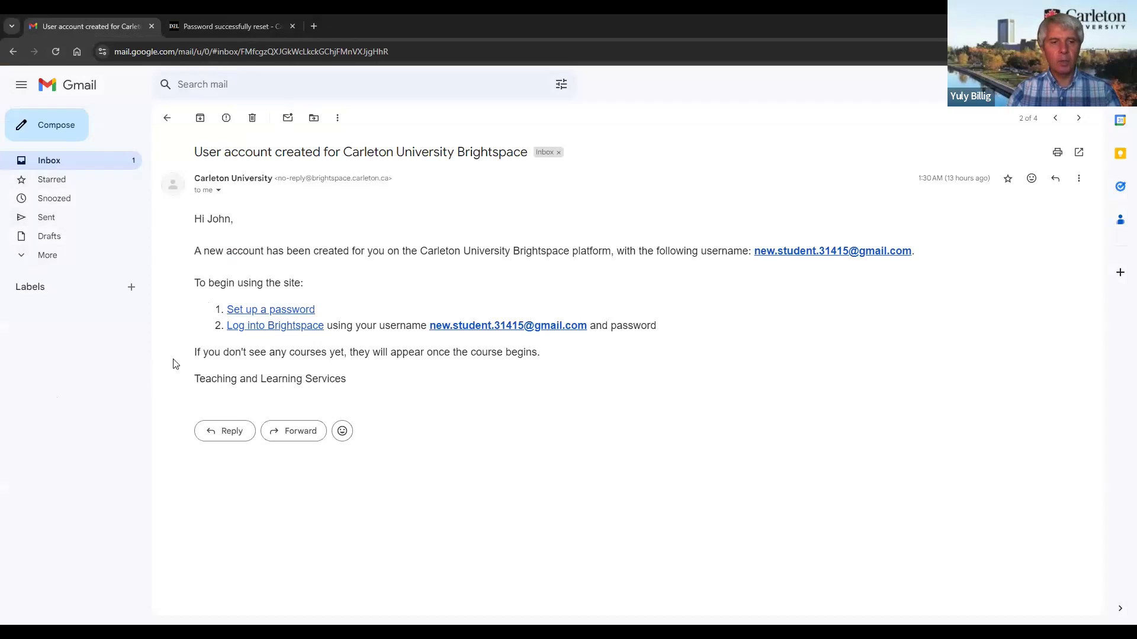
Step: Log into Brightspace from the email's link using the pre-filled credentials
{"action": "left_click", "coordinate": [265, 327]}
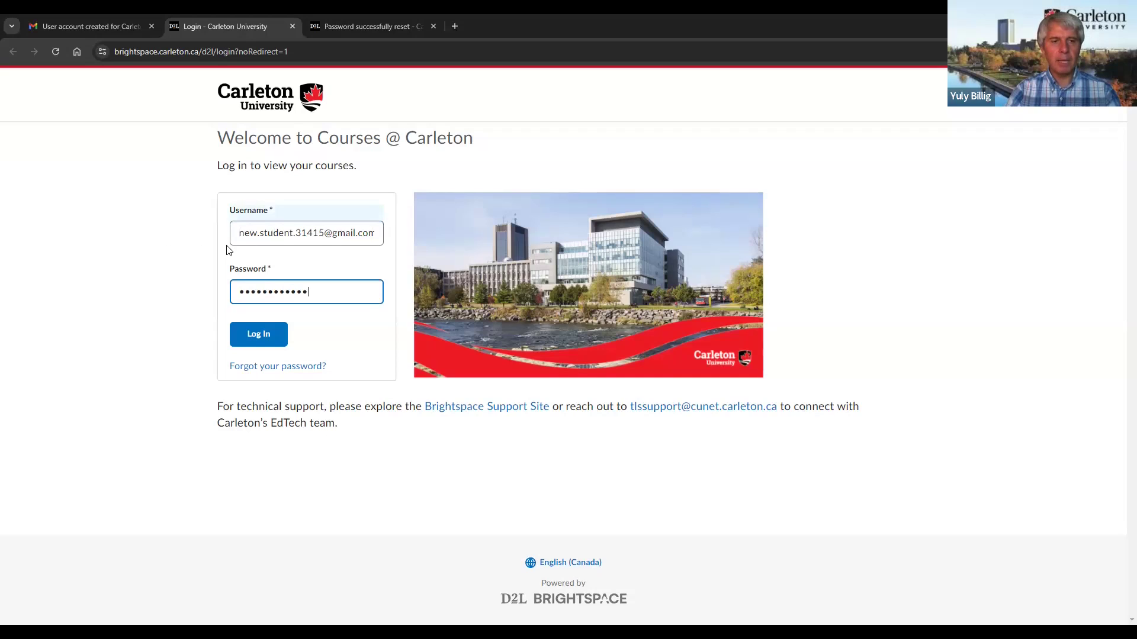
{"action": "left_click", "coordinate": [256, 337]}
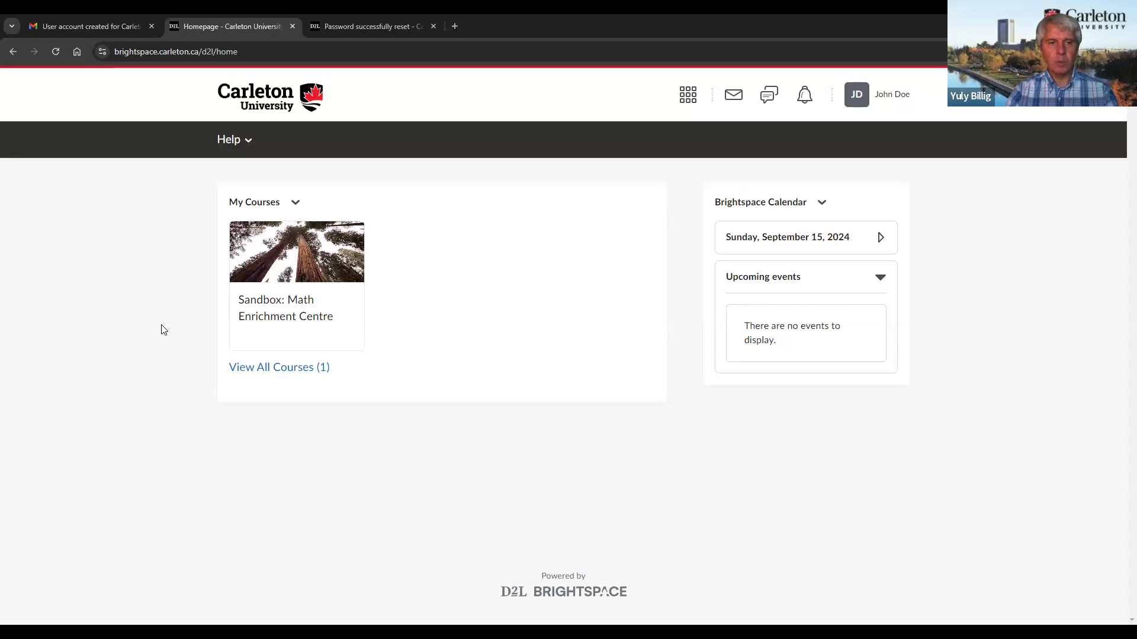
Step: Open the Sandbox: Math Enrichment Centre course card under My Courses
{"action": "left_click", "coordinate": [264, 302]}
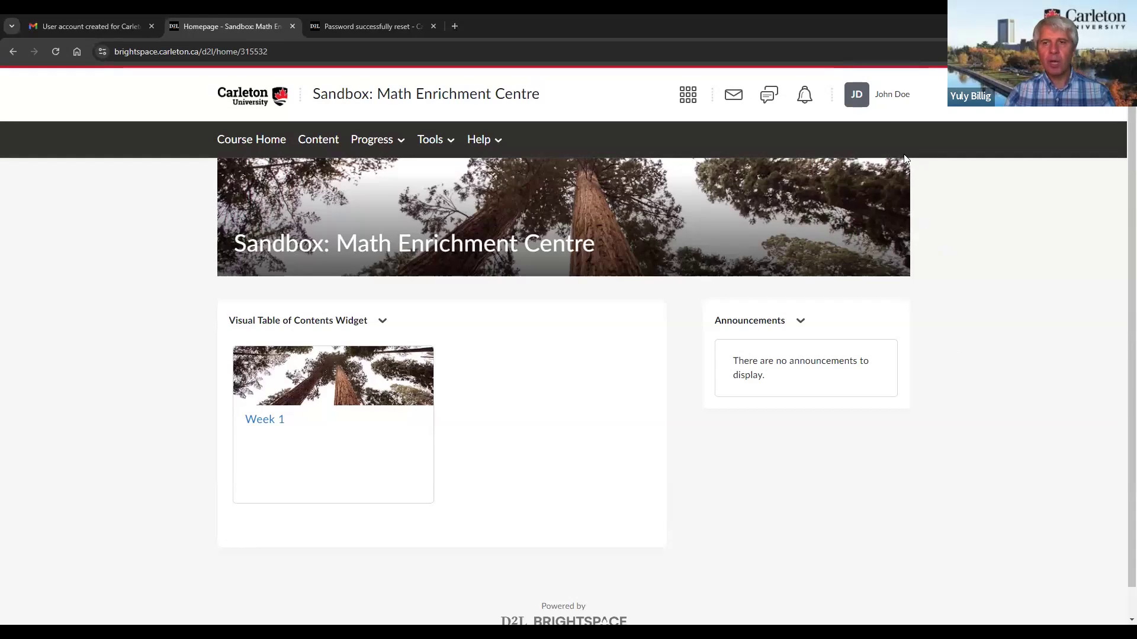
Step: Log out of Brightspace from the user account menu
{"action": "left_click", "coordinate": [888, 99]}
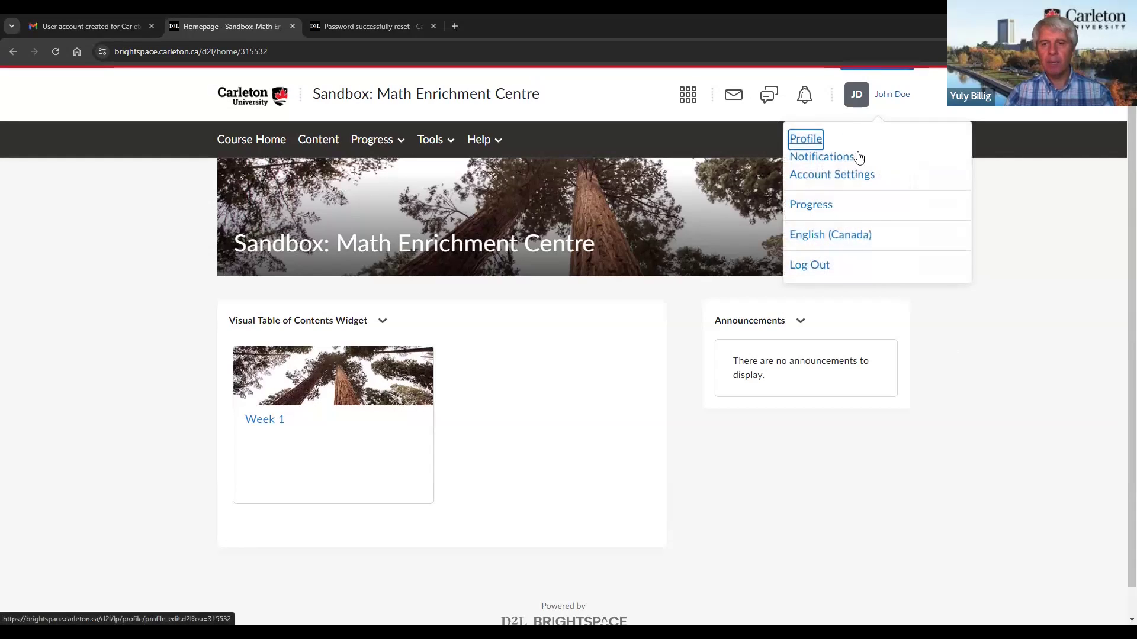
{"action": "left_click", "coordinate": [811, 267]}
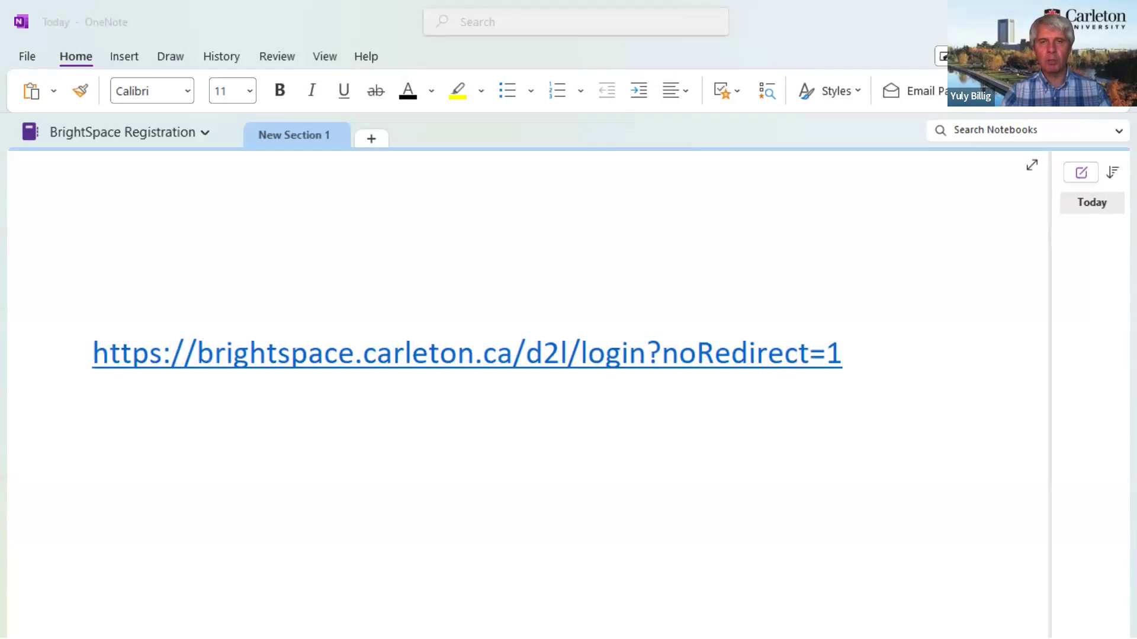
Step: In a private window, load the pasted Brightspace login address and log in with the student's saved username and password
{"action": "key", "text": "alt+Tab"}
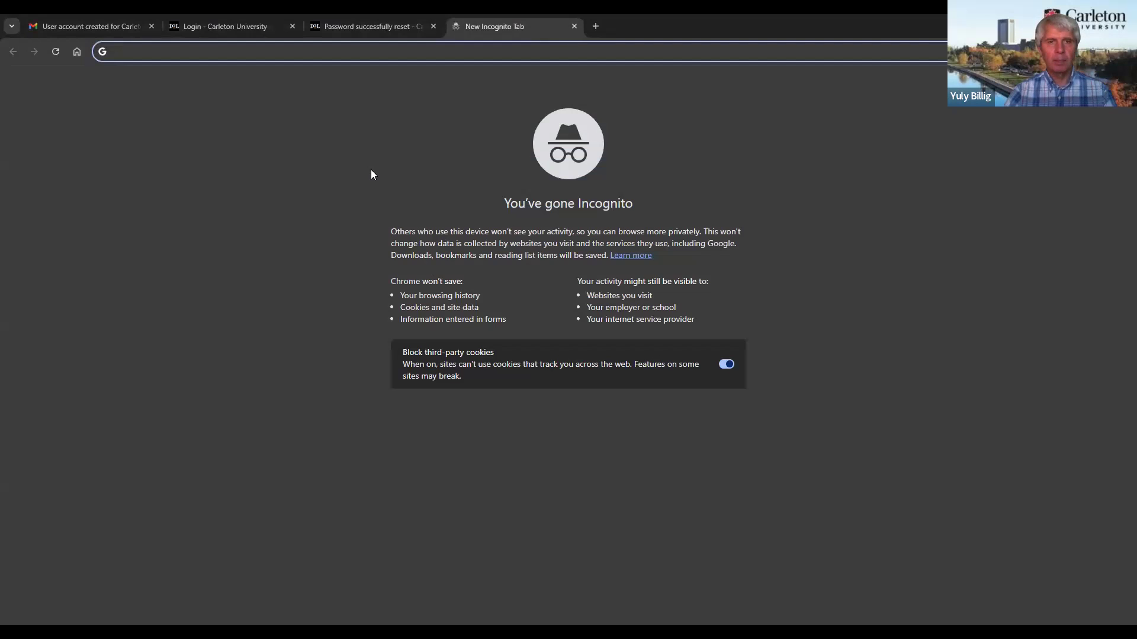
{"action": "left_click", "coordinate": [292, 52]}
{"action": "type", "text": "https://brightspace.carleton.ca/d2l/login?noRedirect=1"}
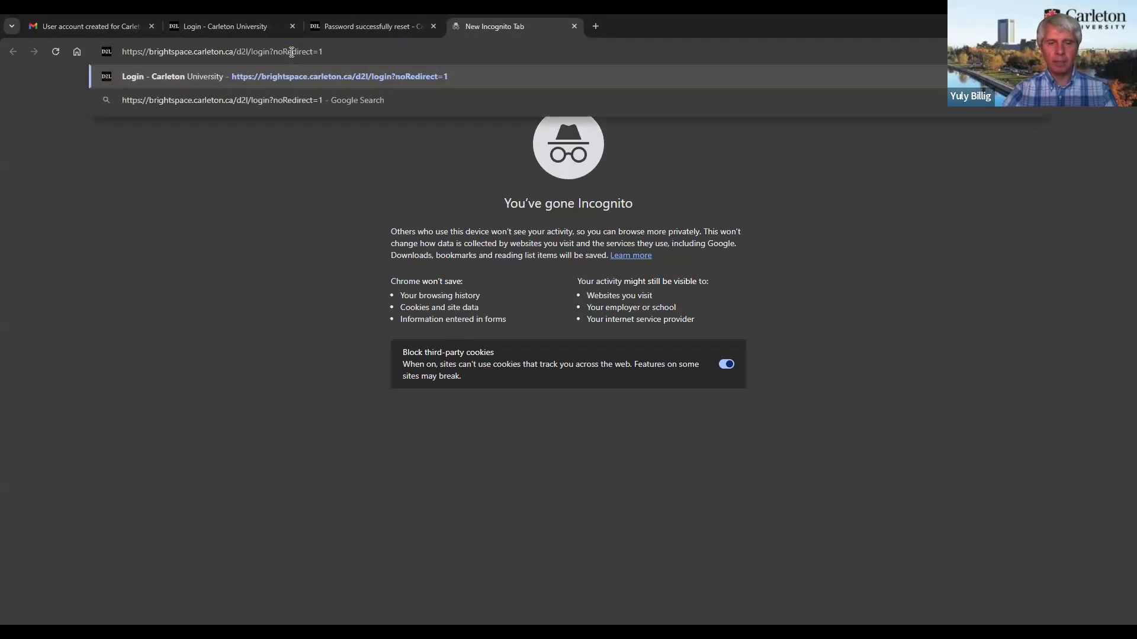
{"action": "key", "text": "Return"}
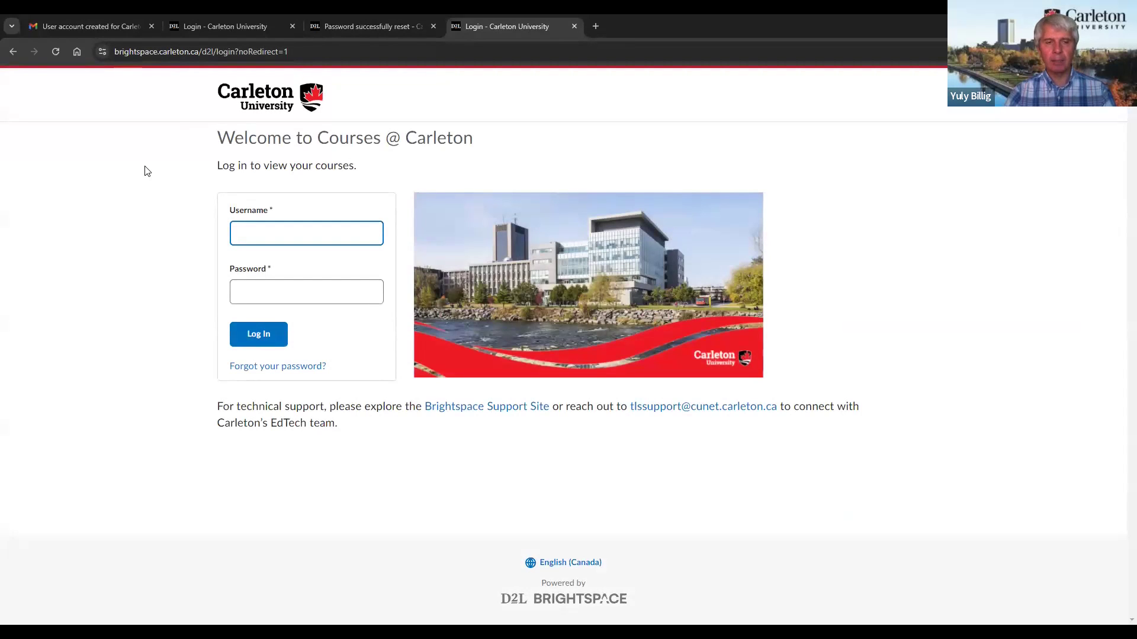
{"action": "left_click", "coordinate": [266, 235]}
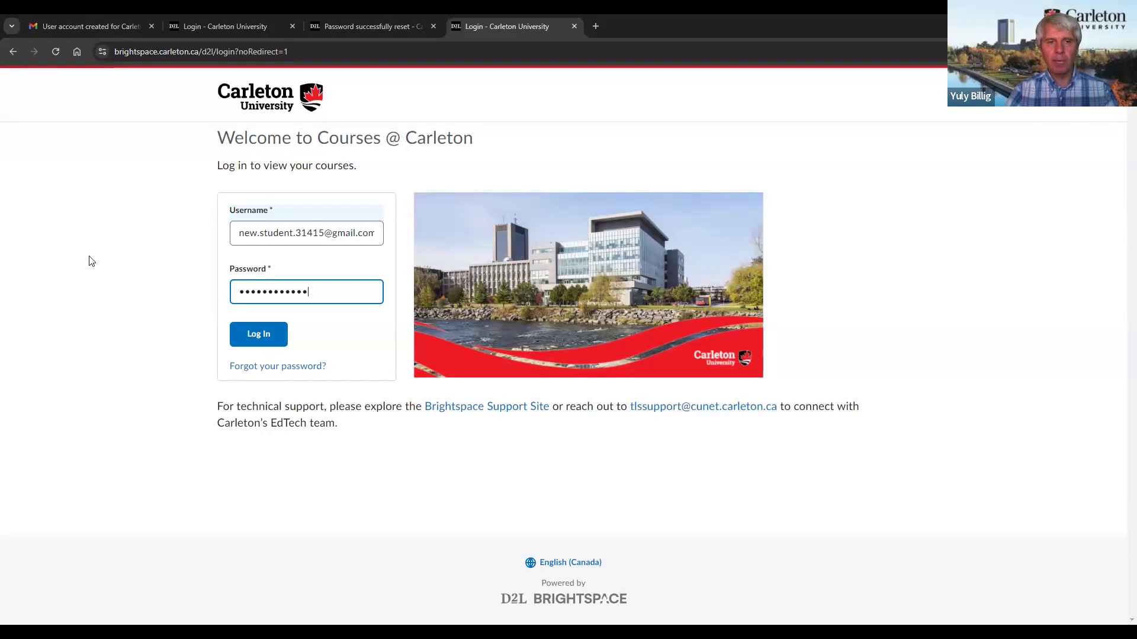
{"action": "left_click", "coordinate": [257, 335]}
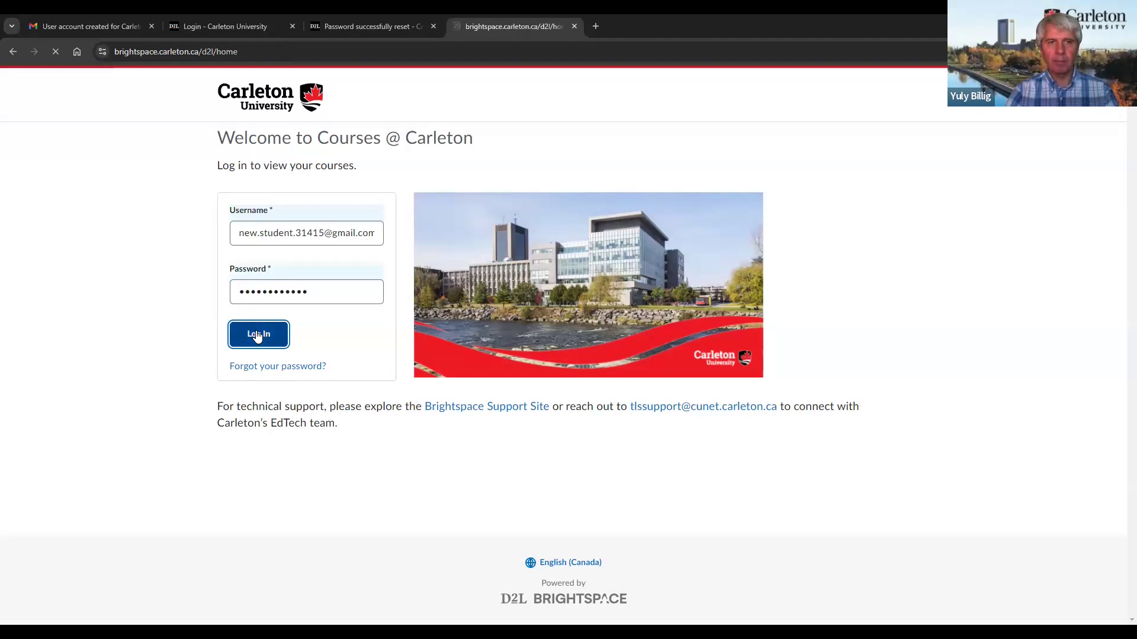